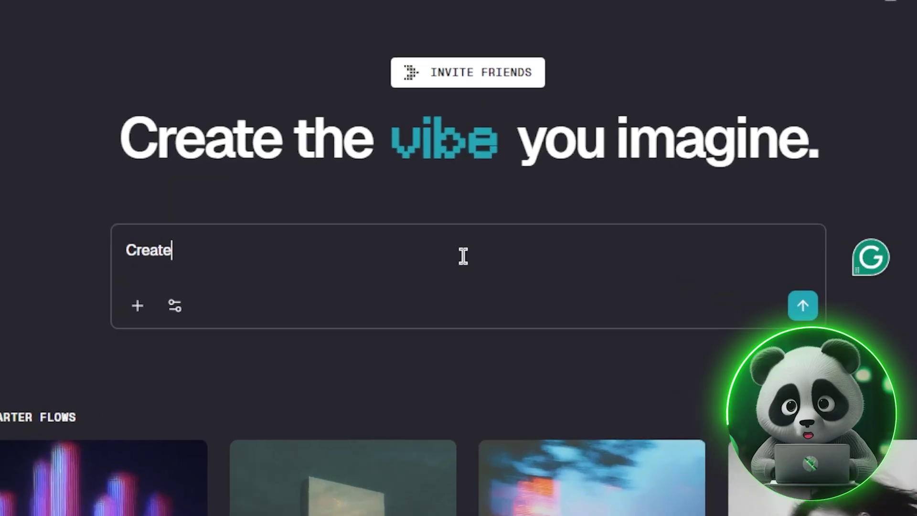
Preview a 'smooth lo-fi beat with soft piano' prompt and switch the creation mode from Cover to Extend
type("smooth lo-fi beat with soft")
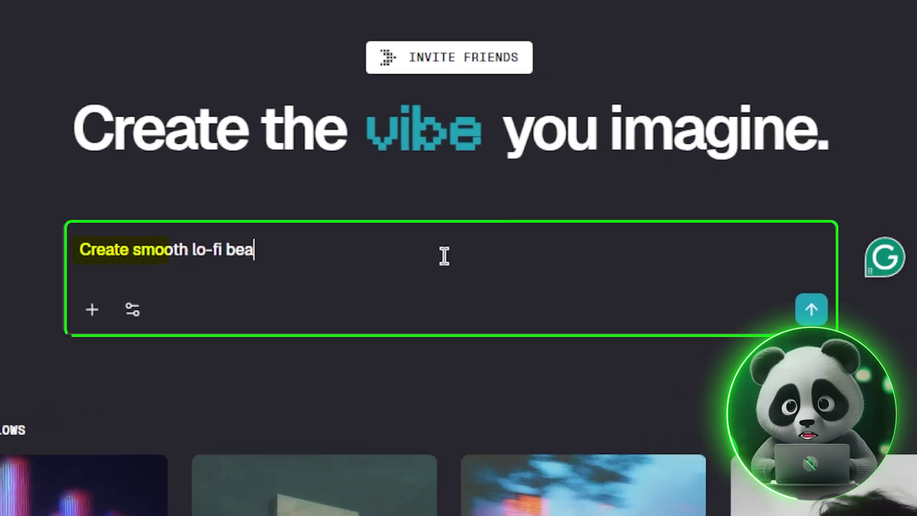
type(" piano, vin")
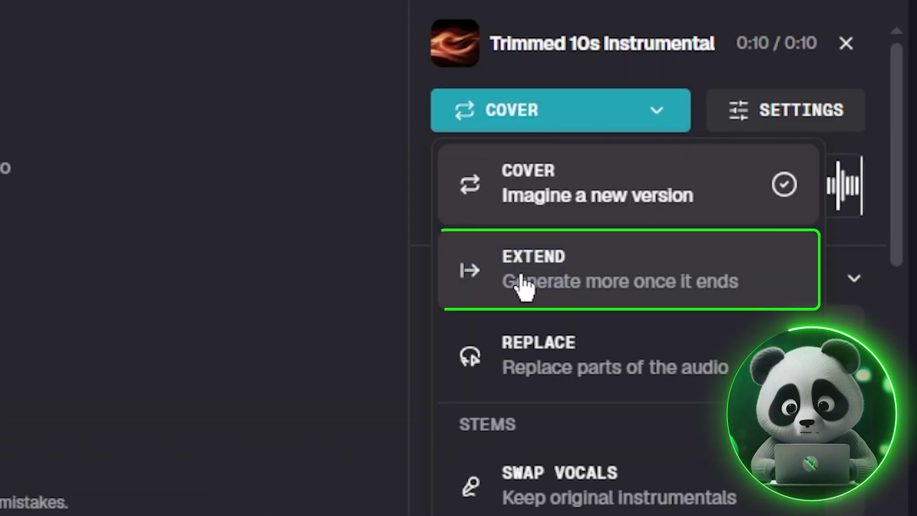
left_click(522, 286)
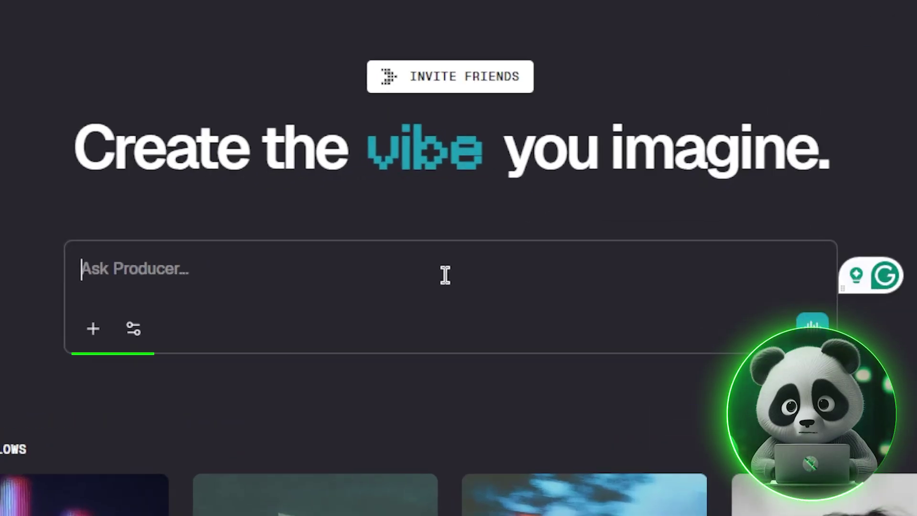
Start the Ask Producer prompt with the word 'Create'
type("Cr")
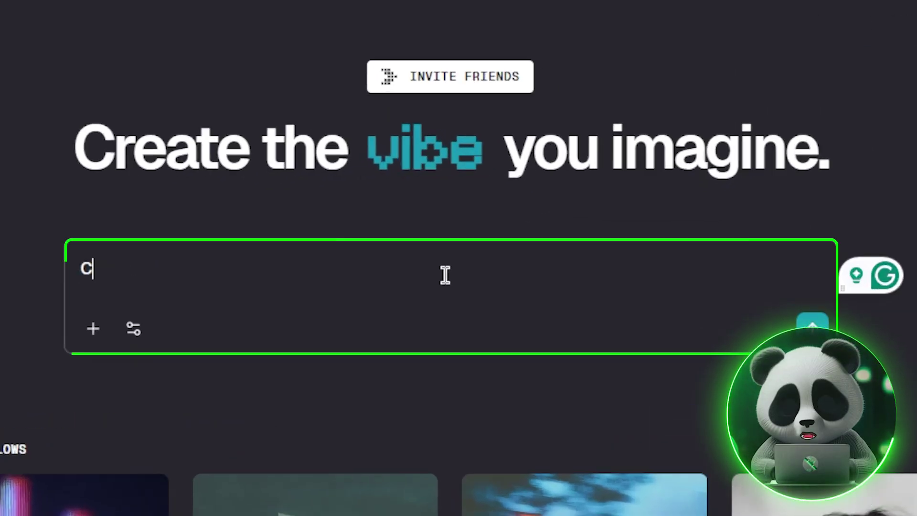
type("eate")
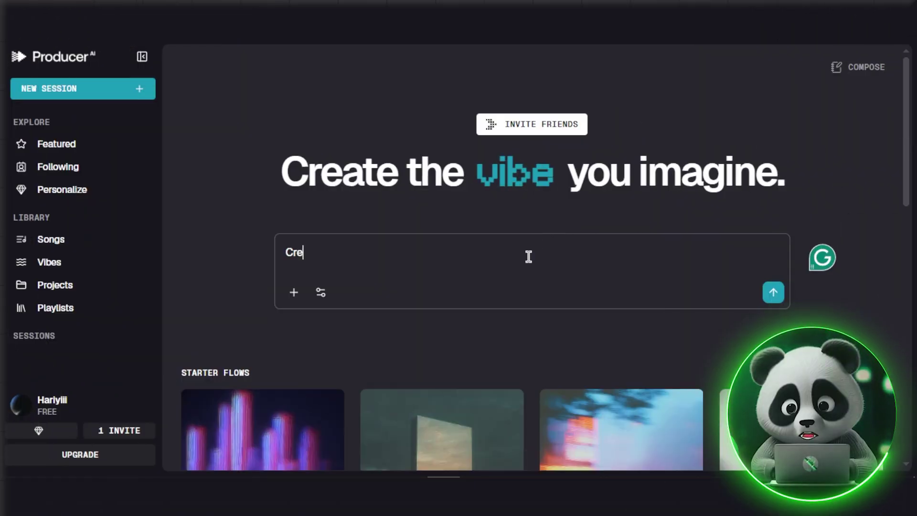
Try sample prompts such as a 140 BPM melodic house track, ending on the lo-fi vinyl-crackle beat request
type("i beat with sof")
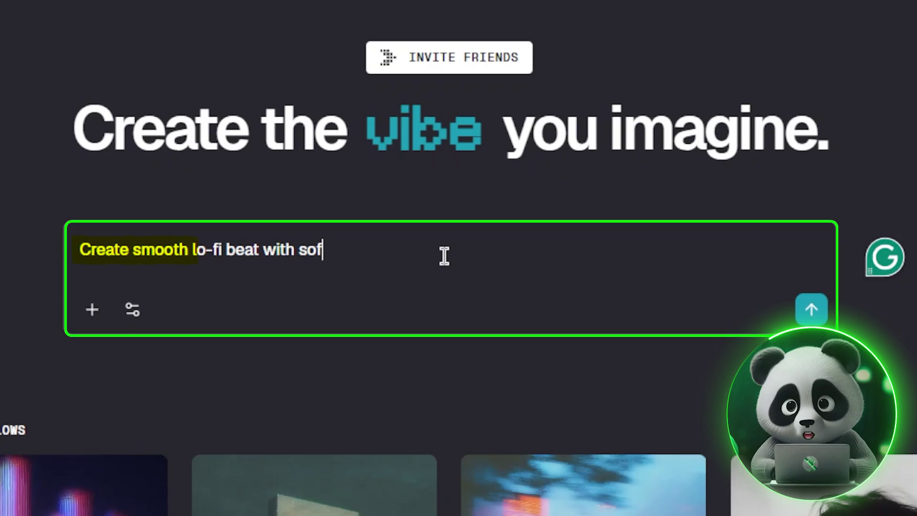
type("t piano, vinyl crackle, and")
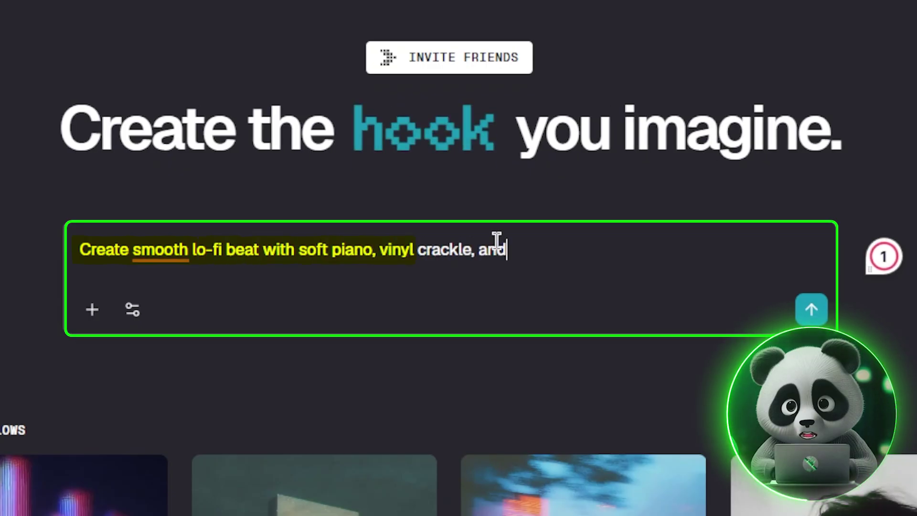
type(" a laid-back drum groove.")
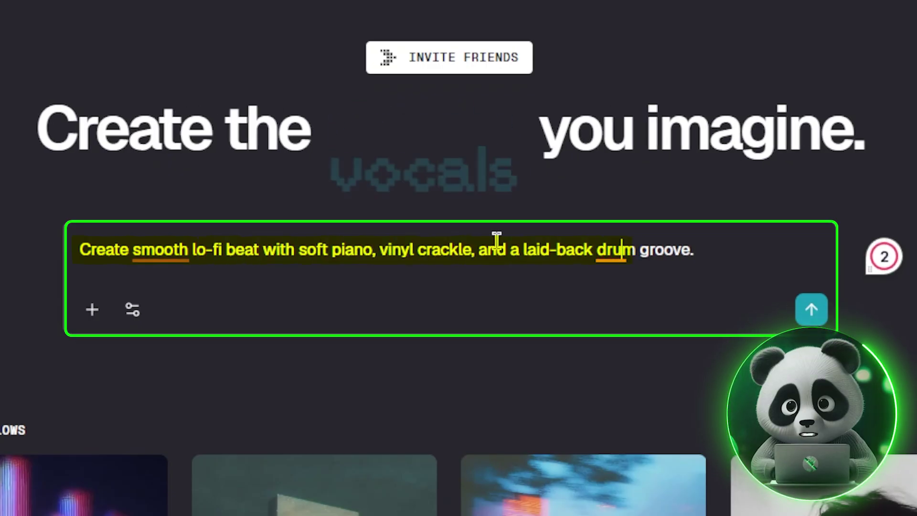
key("ctrl+a")
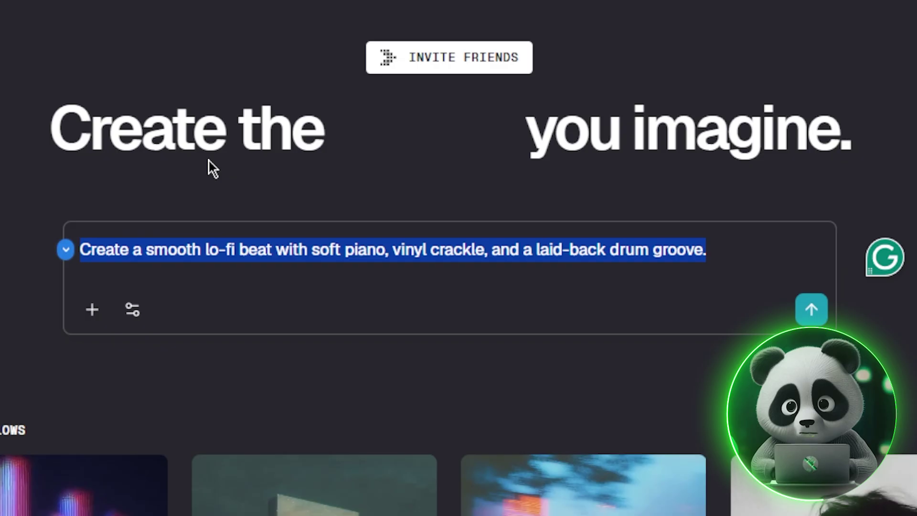
key("BackSpace")
type("make me a happy dance track")
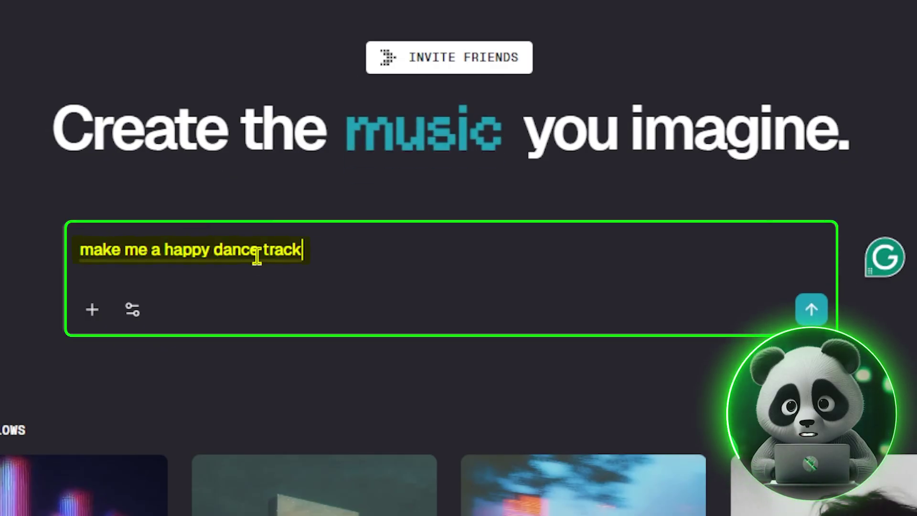
key("BackSpace")
key("BackSpace")
key("BackSpace")
key("BackSpace")
key("BackSpace")
key("BackSpace")
key("BackSpace")
key("BackSpace")
key("BackSpace")
key("BackSpace")
key("BackSpace")
key("BackSpace")
key("BackSpace")
key("BackSpace")
key("BackSpace")
key("BackSpace")
key("BackSpace")
key("BackSpace")
key("BackSpace")
key("BackSpace")
type("140 BPM")
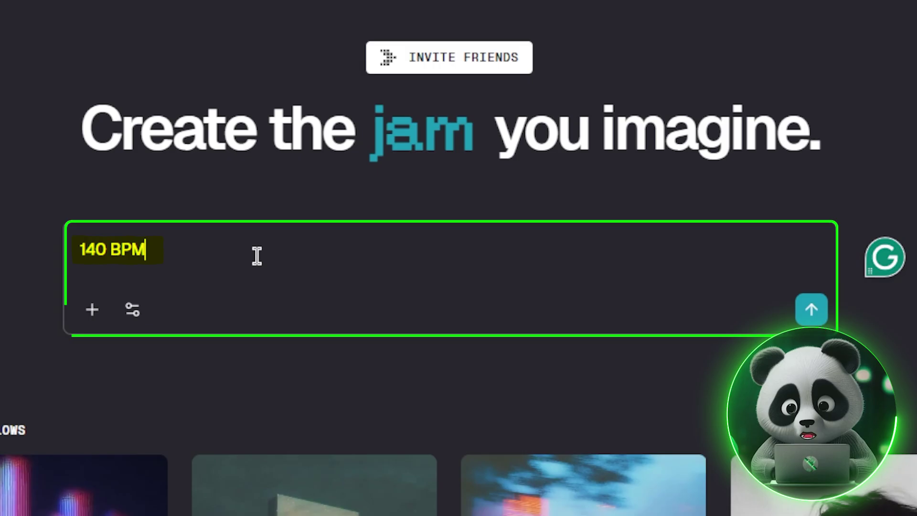
type(" melodic house track with sidechained")
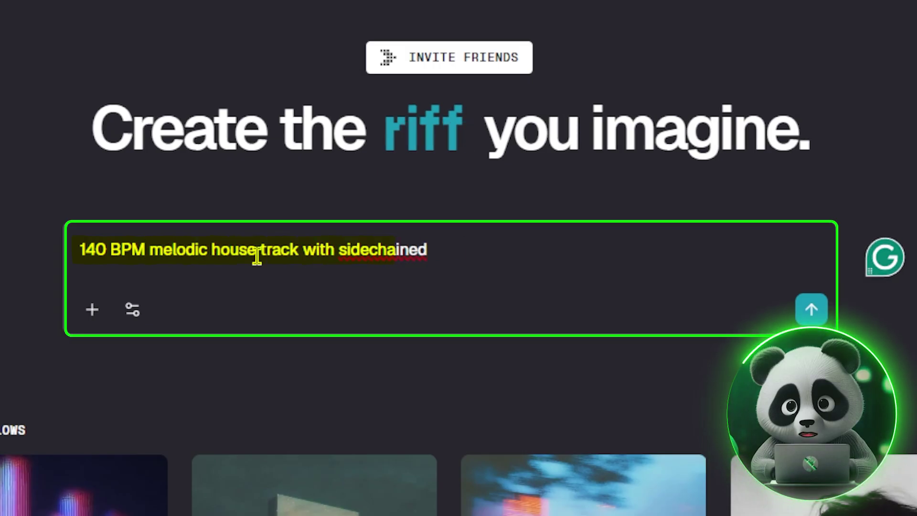
type(" kick and airy female vocals in Spanish")
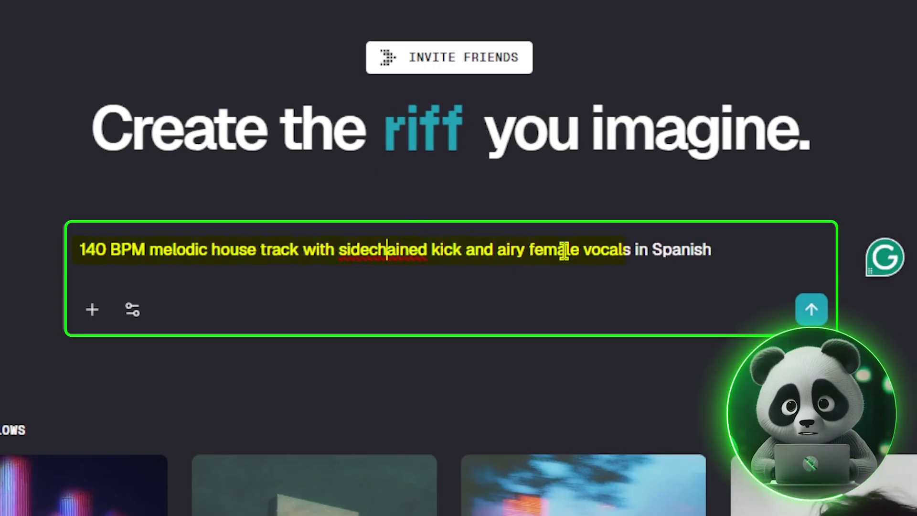
left_click(717, 252)
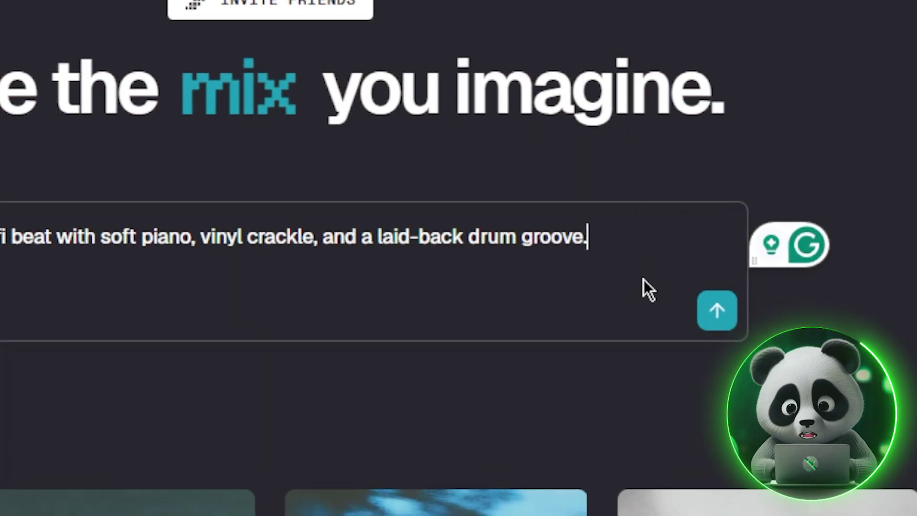
Generate the Lo-Fi Chill Beat, then request a 10-second version 'with a good strength'
left_click(691, 356)
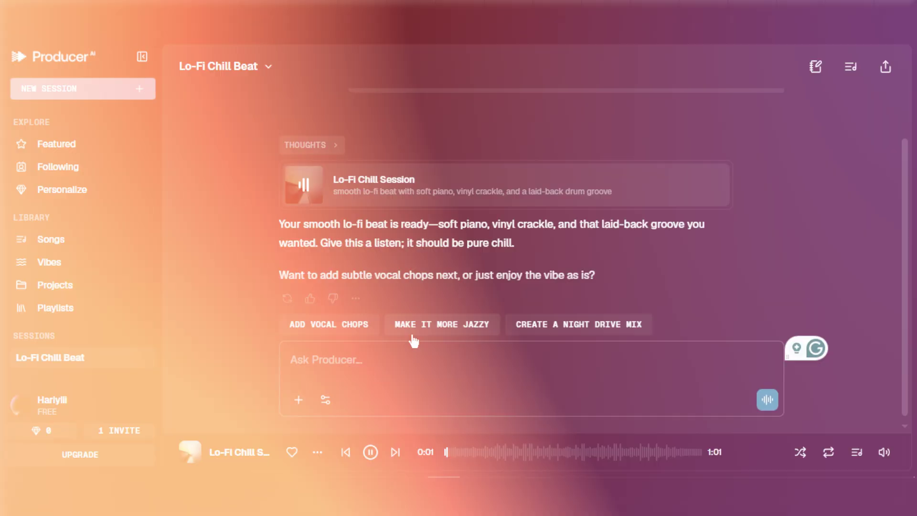
left_click(432, 315)
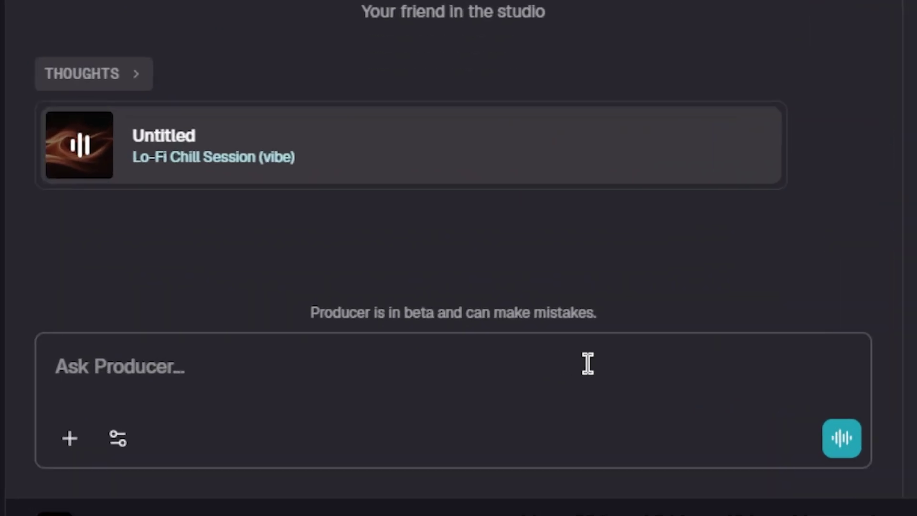
type("Make it of 10 seconds with a good strength.")
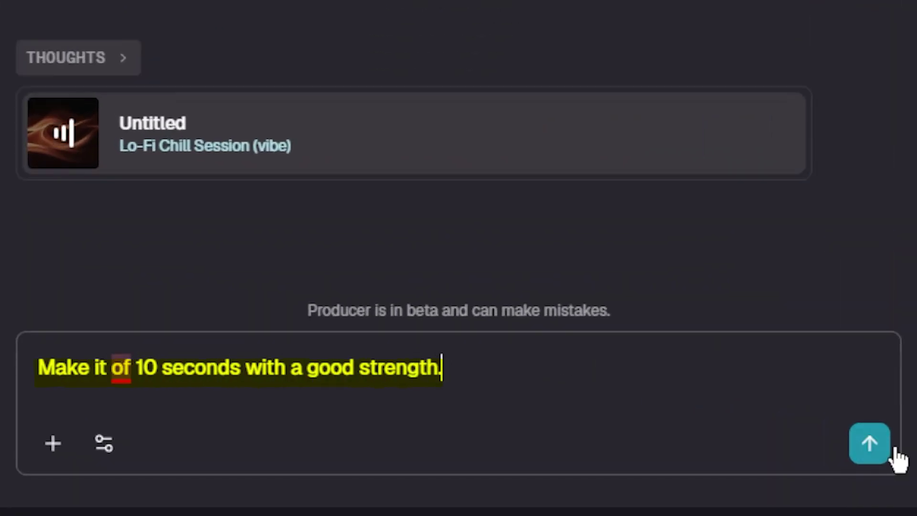
left_click(885, 446)
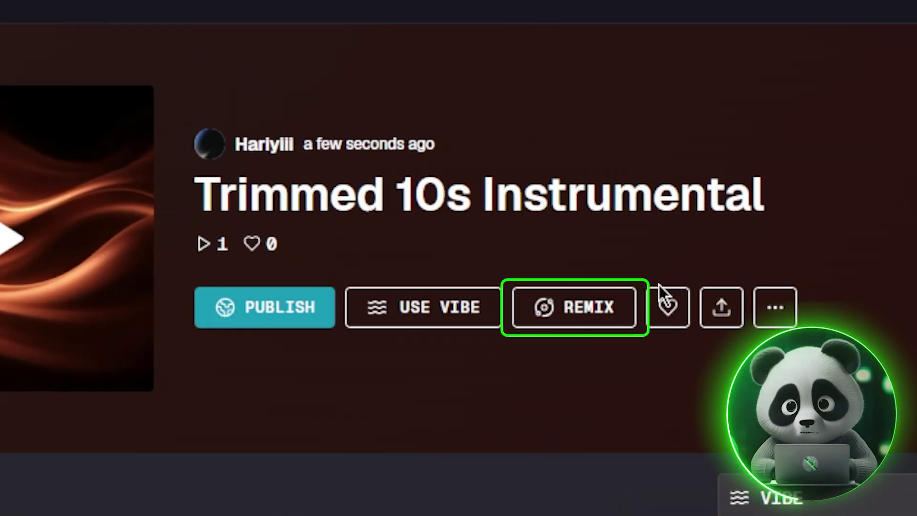
Generate a Cover remix of the Trimmed 10s Instrumental
left_click(541, 312)
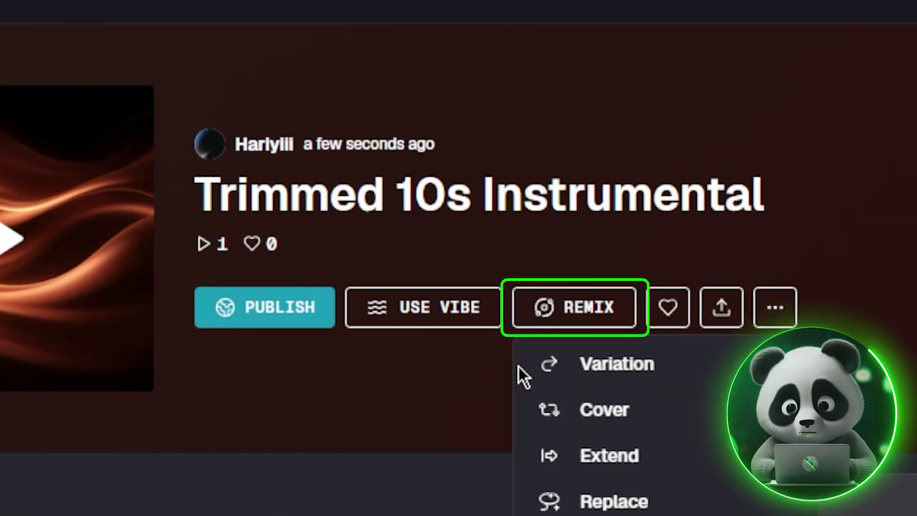
left_click(562, 281)
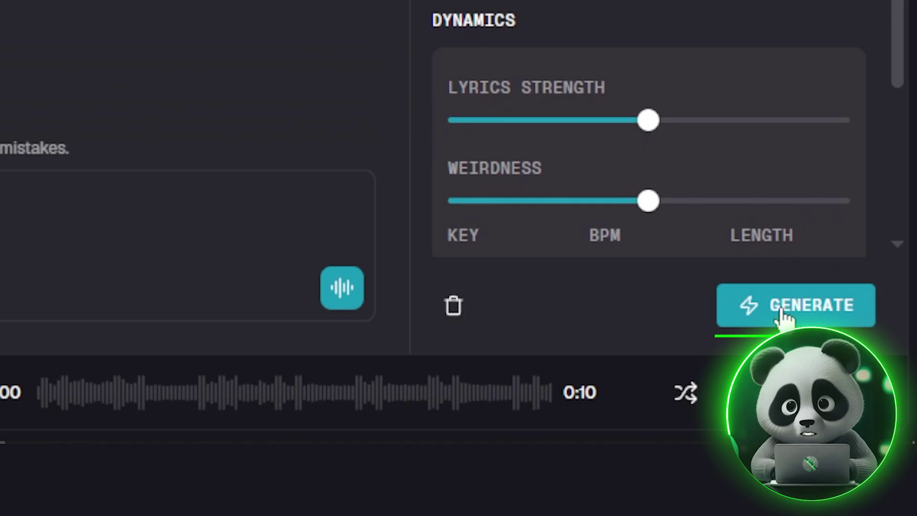
left_click(785, 315)
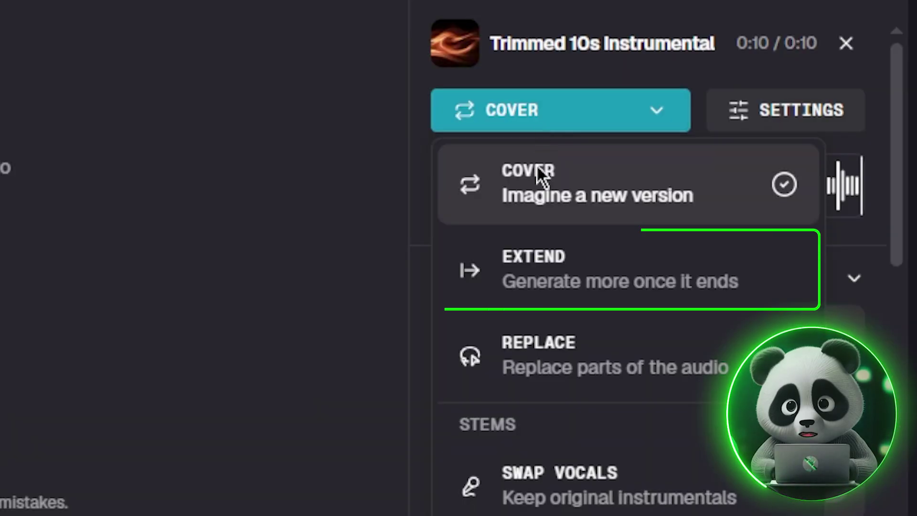
Try Extend from about 0:05 and Replace modes, then set a cover to Swap Vocals
left_click(525, 282)
left_click_drag(498, 185, 619, 167)
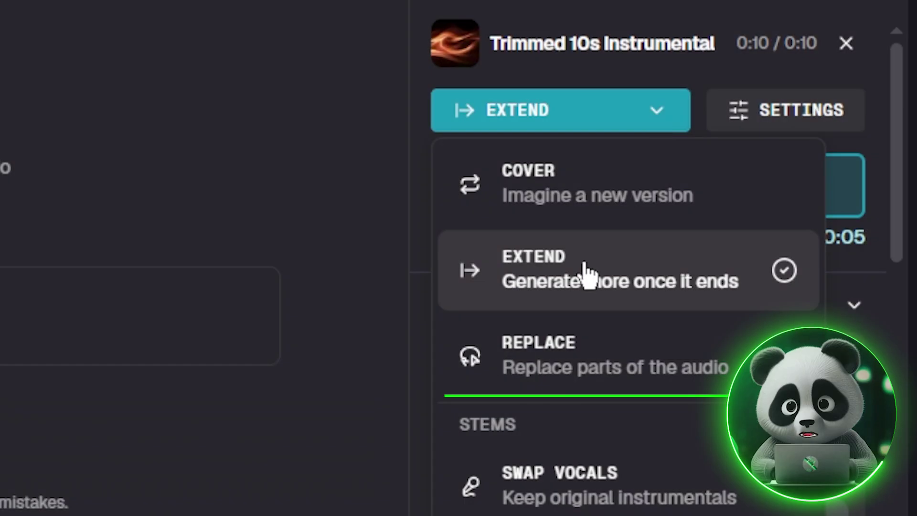
left_click(571, 363)
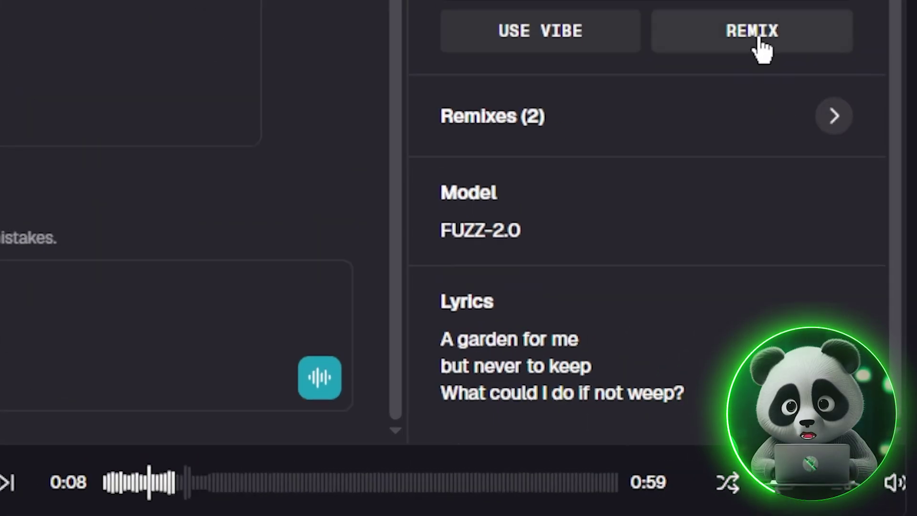
left_click(758, 41)
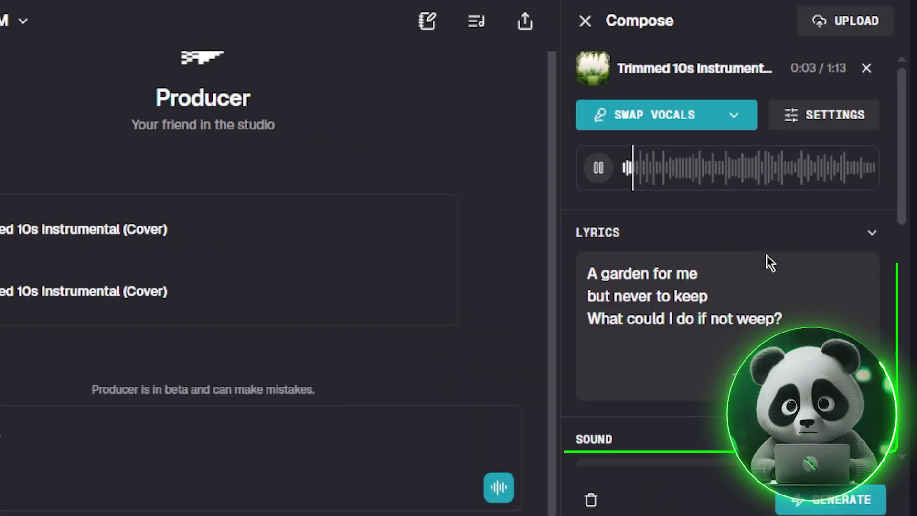
Look through the Compose panel's Sound and Dynamics settings, then bring up the home prompt's settings menu
scroll(769, 243, "down", 5)
scroll(677, 332, "down", 3)
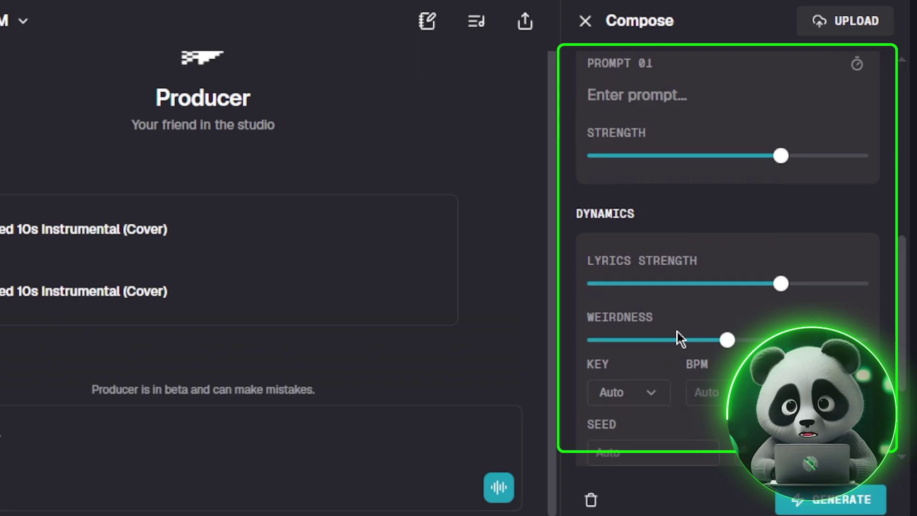
scroll(677, 332, "down", 2)
scroll(665, 362, "down", 1)
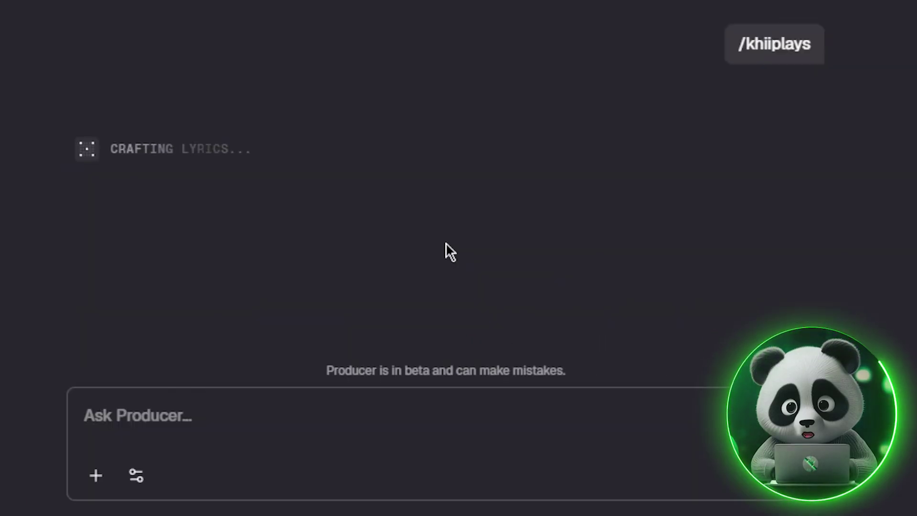
scroll(420, 191, "down", 5)
scroll(395, 190, "up", 2)
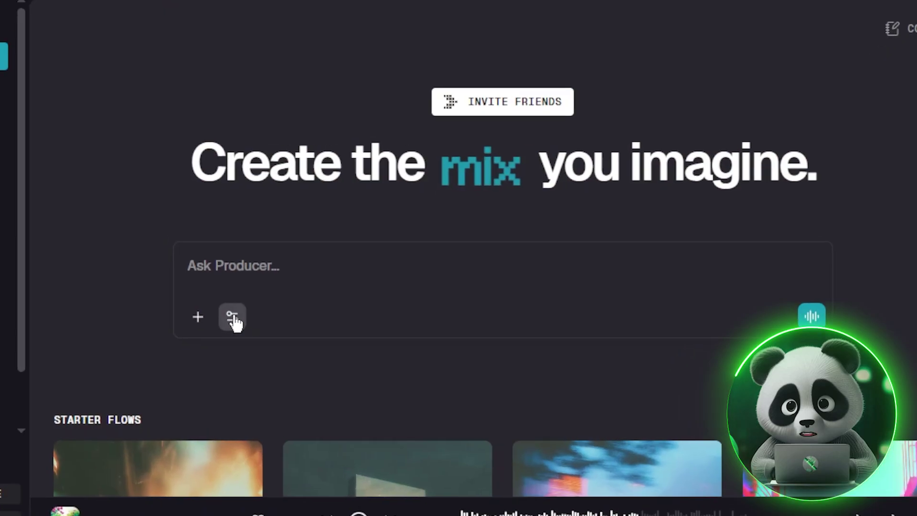
left_click(231, 319)
mouse_move(287, 299)
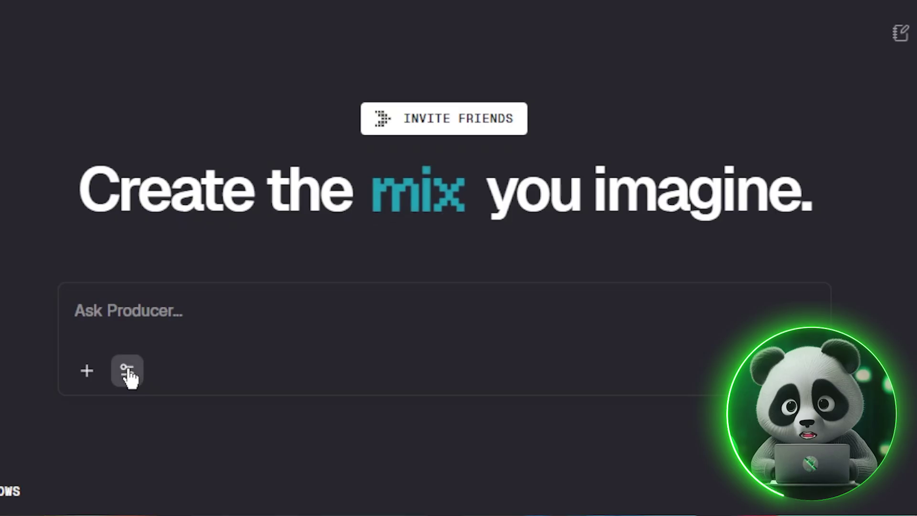
Create a new custom flow for a warm, introspective neo-soul song about change with cover art
left_click(127, 370)
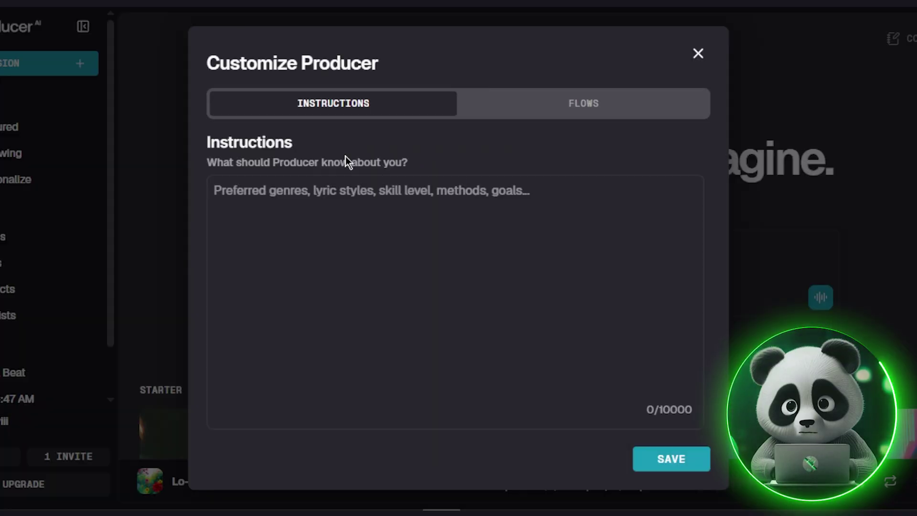
left_click(542, 113)
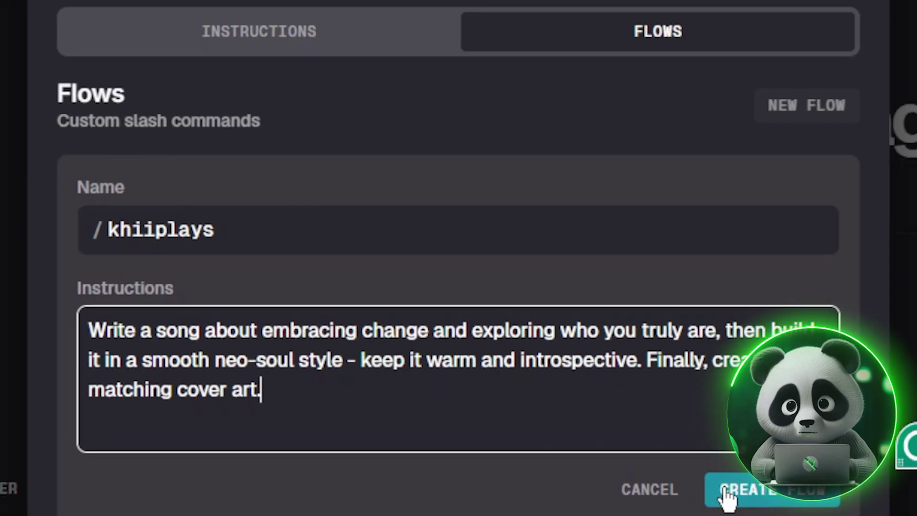
left_click(770, 453)
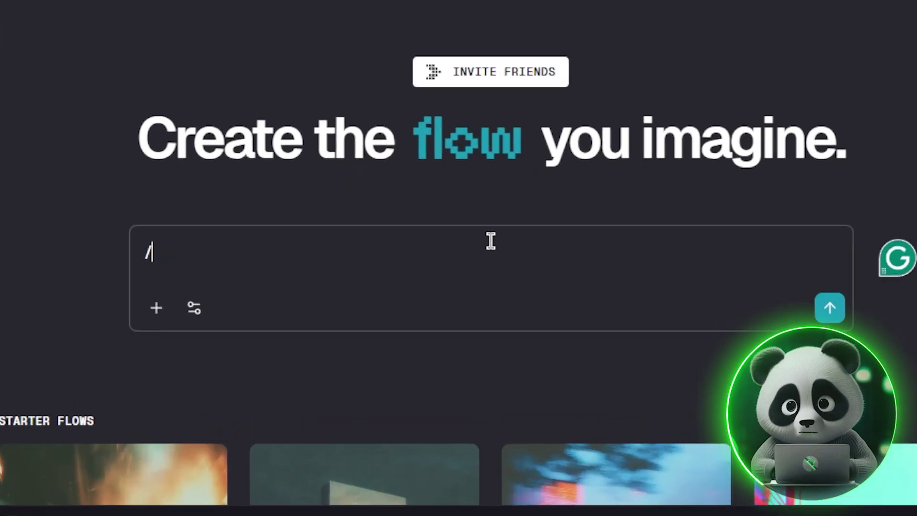
Run the /khiiplays flow to generate the neo-soul song 'Finding Me' with lyrics and cover art
type("k")
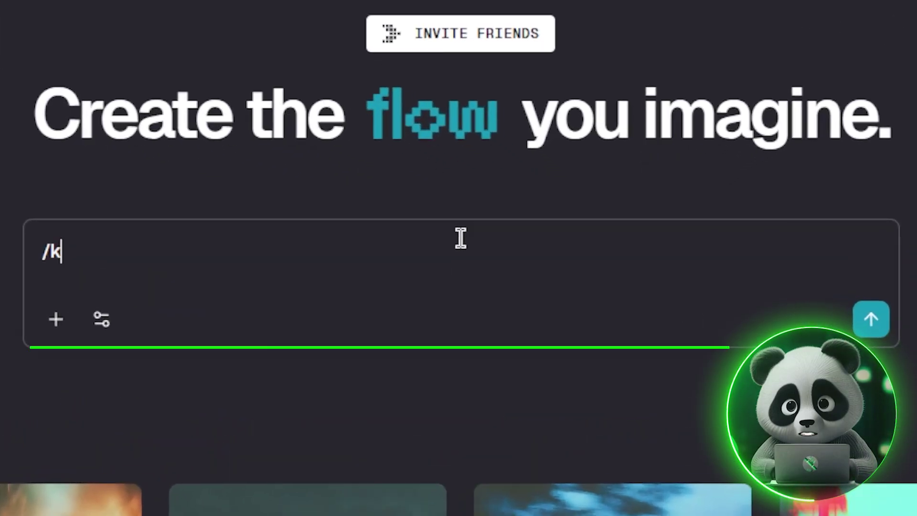
type("hiiplay")
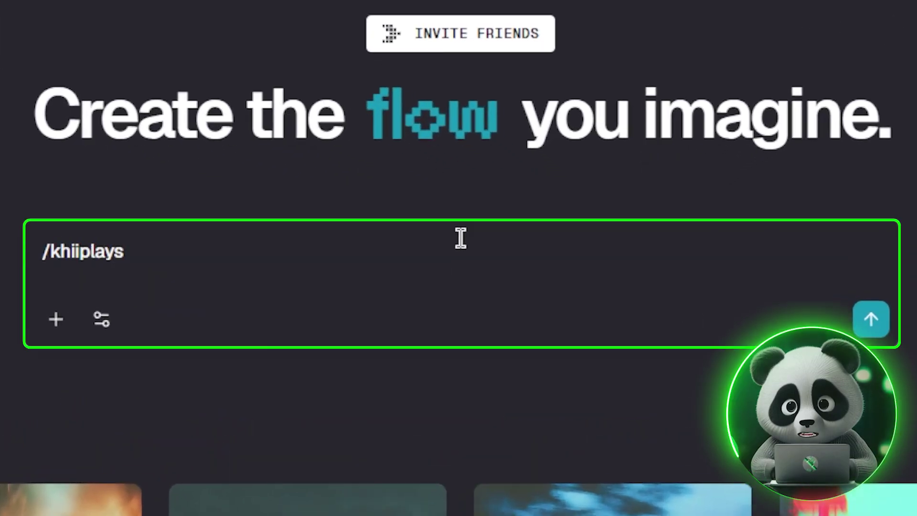
type("s")
key("Return")
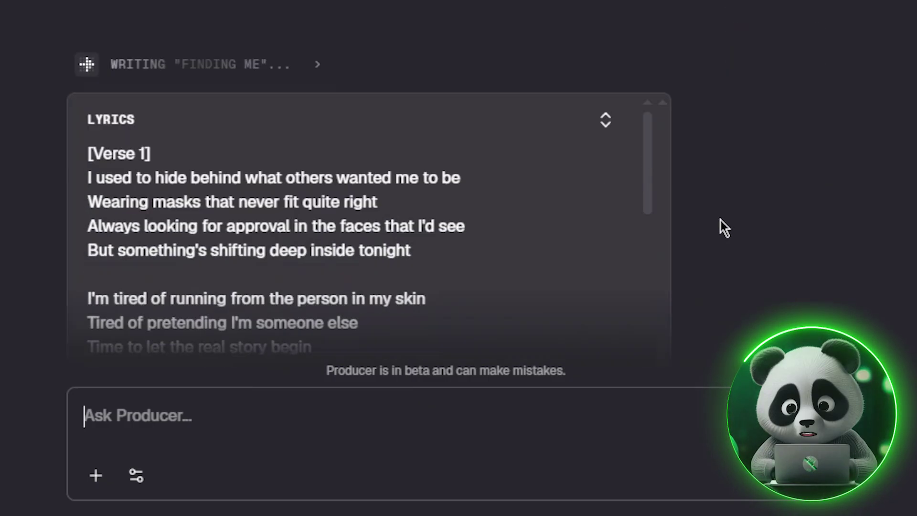
scroll(393, 190, "down", 10)
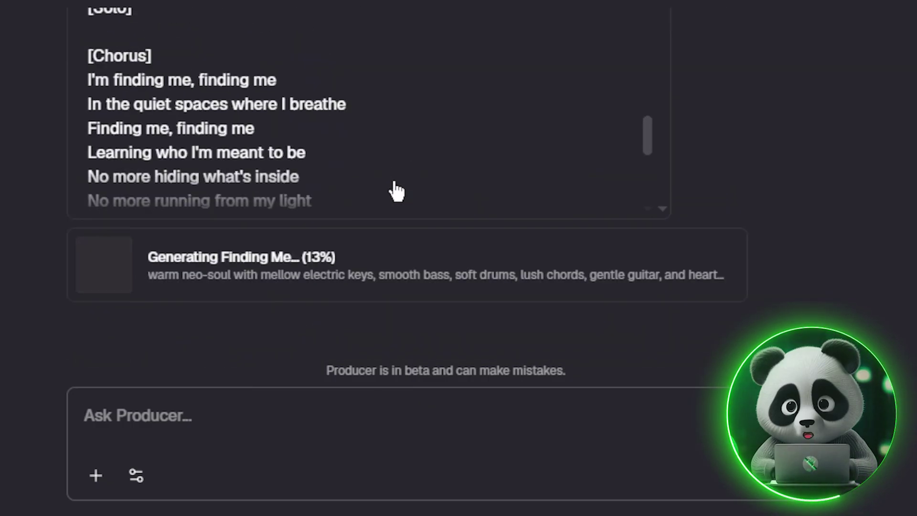
scroll(397, 191, "down", 1)
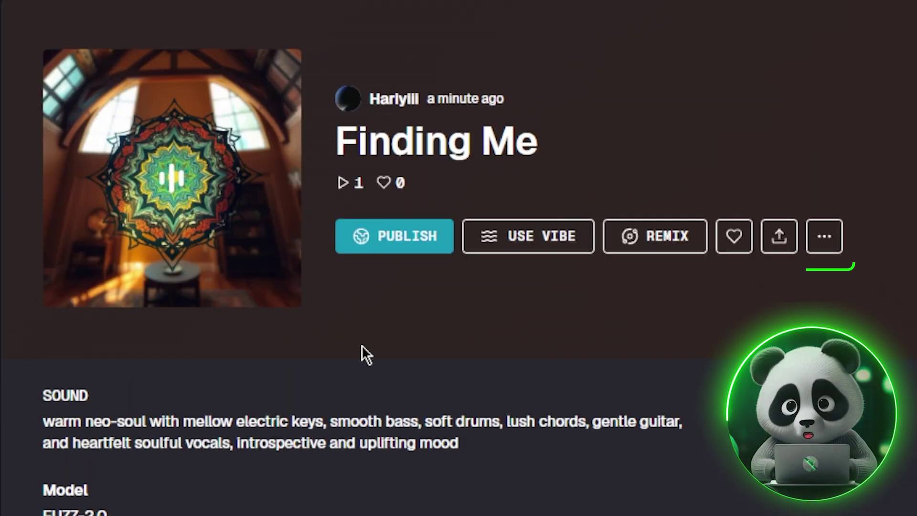
left_click(824, 236)
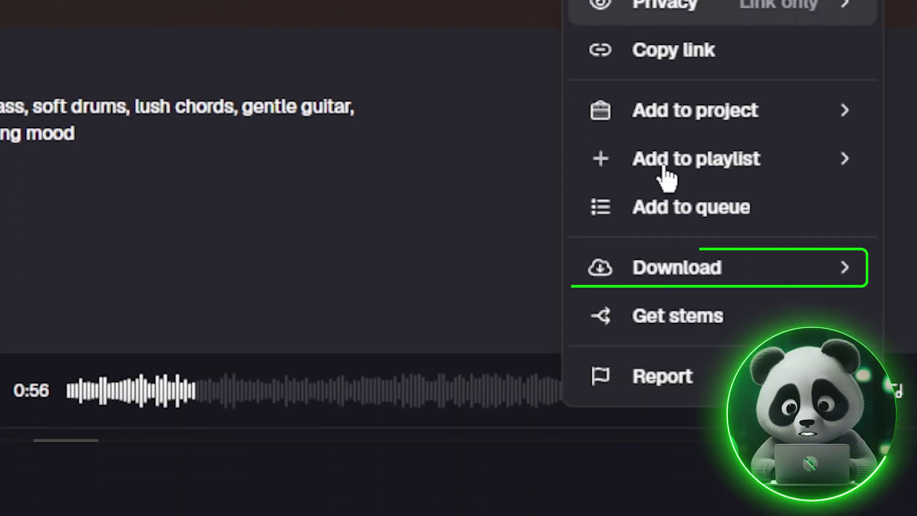
mouse_move(671, 256)
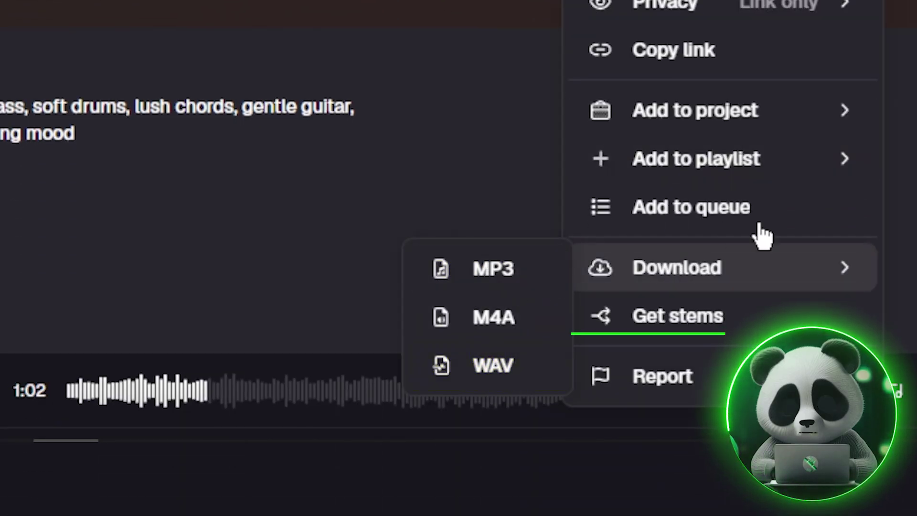
left_click(497, 42)
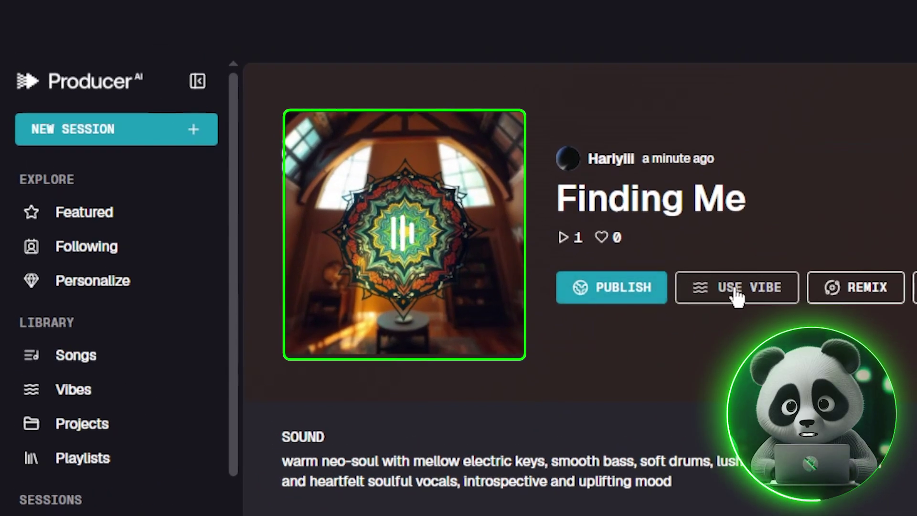